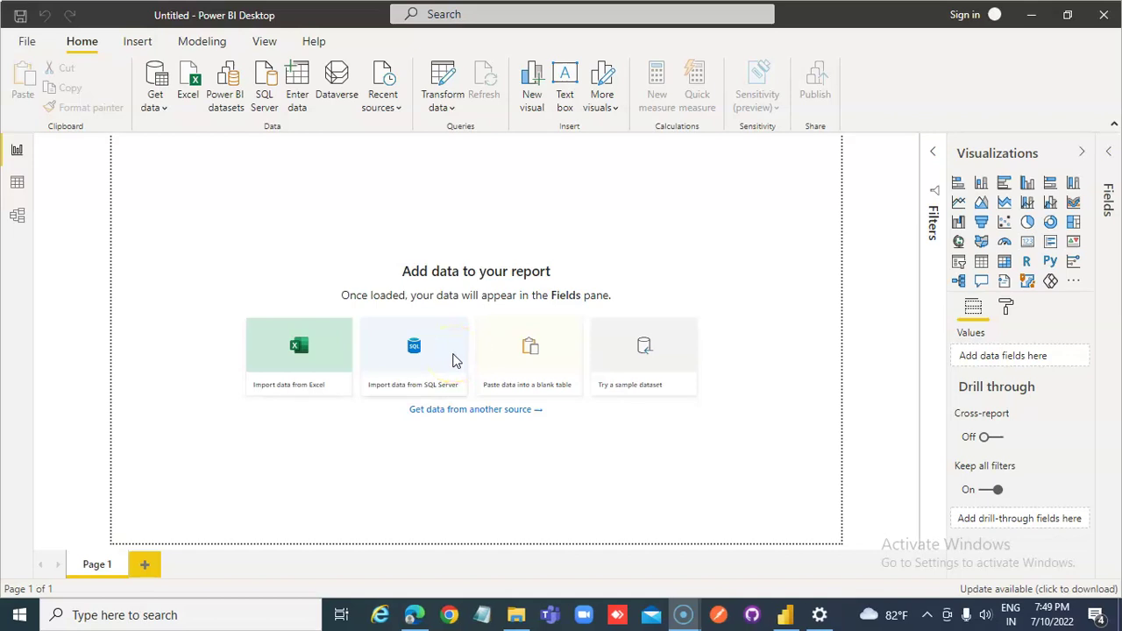
Import Date.csv through Get data > Text/CSV and load it as the Date table
{"action": "left_click", "coordinate": [164, 111]}
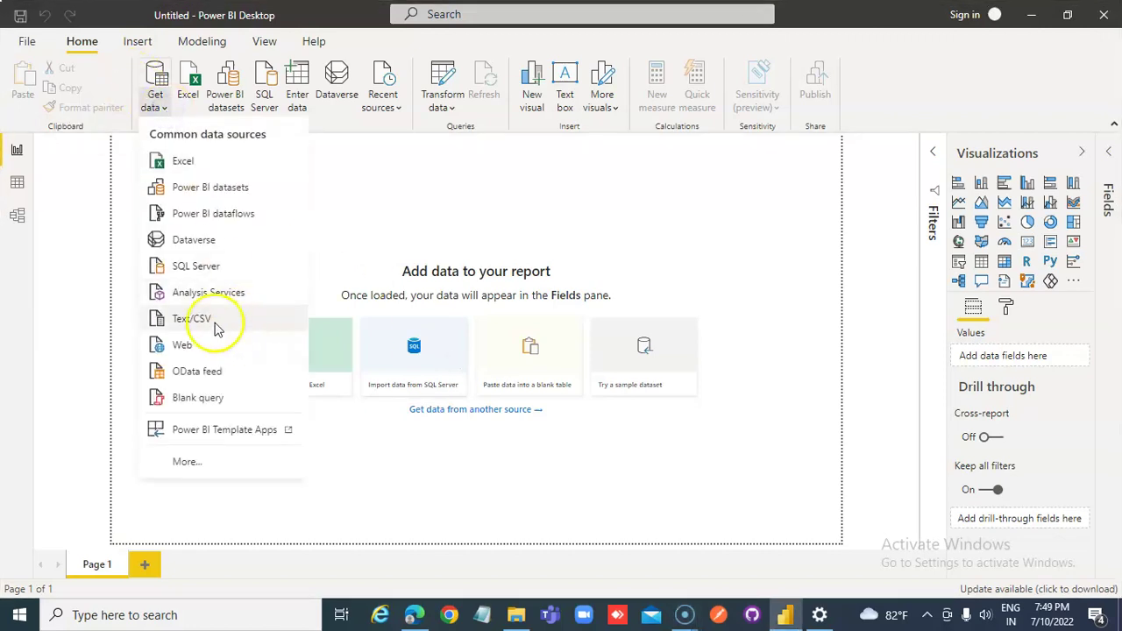
{"action": "left_click", "coordinate": [211, 323]}
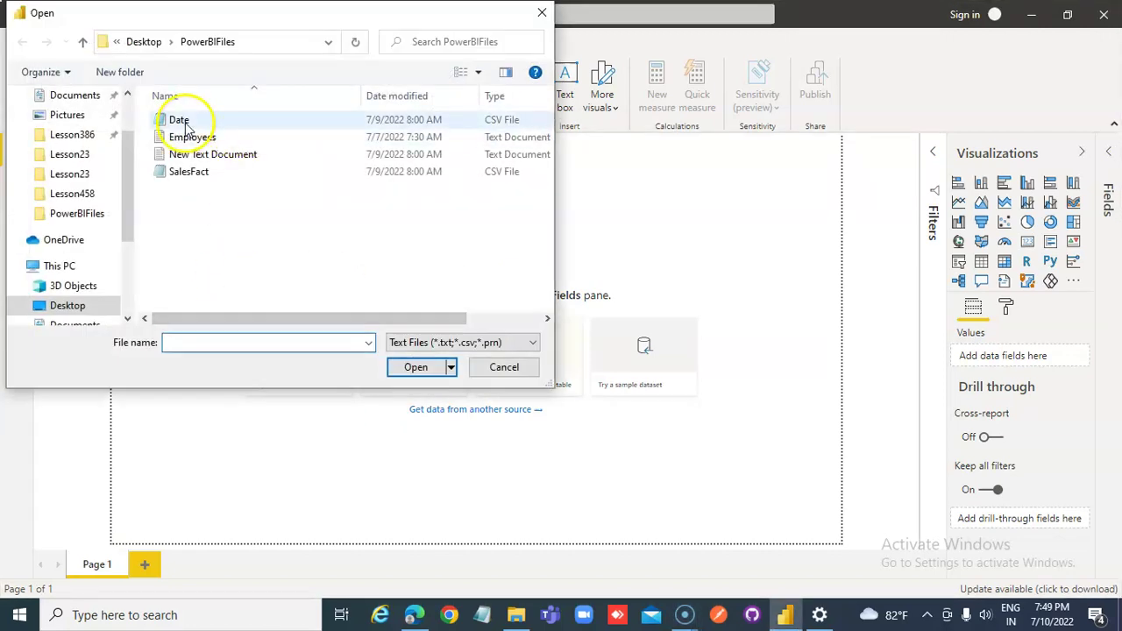
{"action": "double_click", "coordinate": [184, 122]}
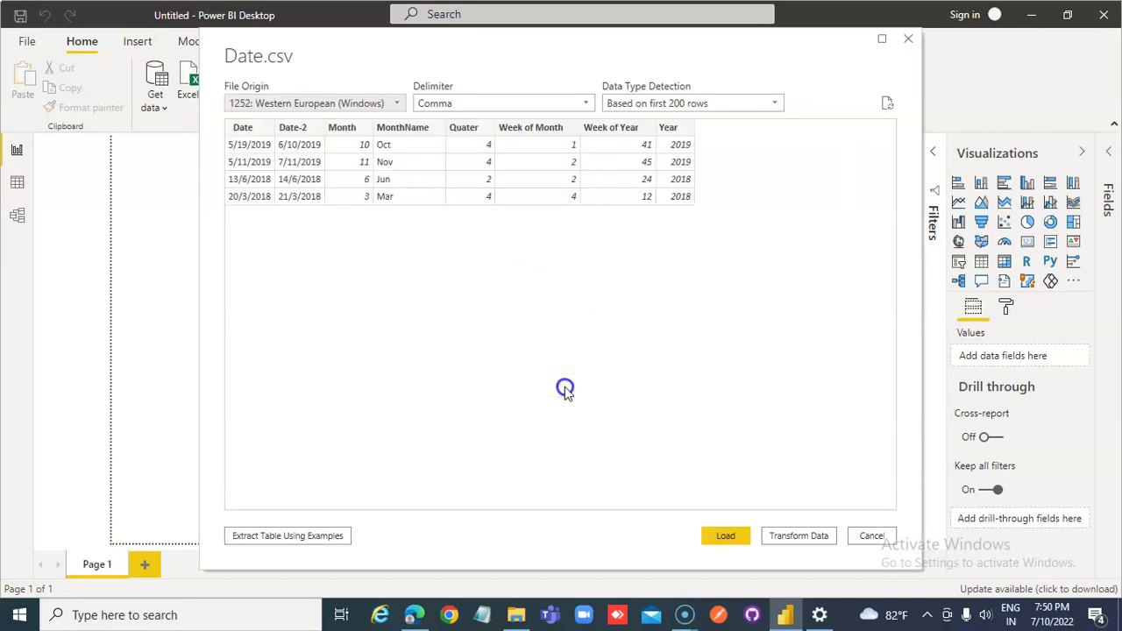
{"action": "left_click", "coordinate": [721, 536]}
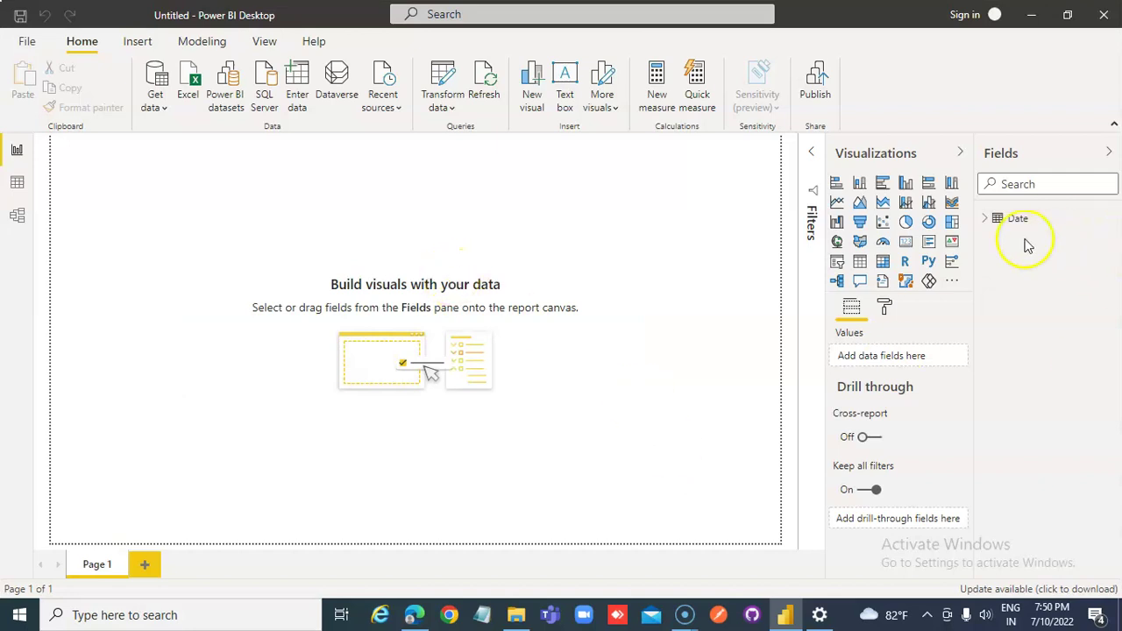
Expand the Date table's fields, then import and load SalesFact.csv as a second table
{"action": "left_click", "coordinate": [987, 218]}
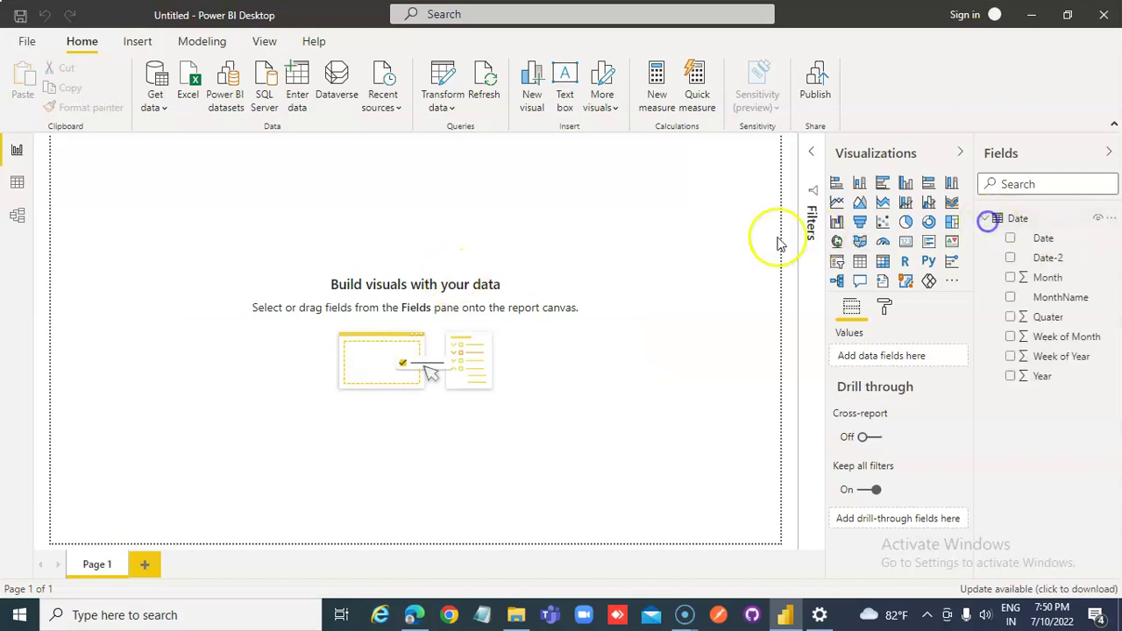
{"action": "left_click", "coordinate": [155, 103]}
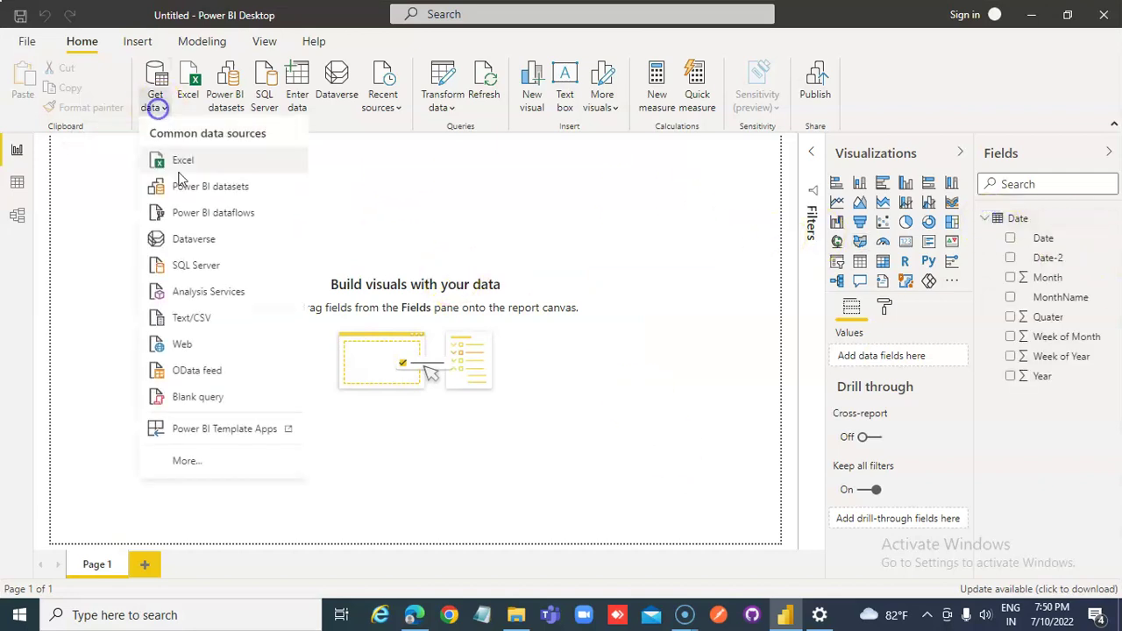
{"action": "left_click", "coordinate": [202, 320]}
{"action": "left_click", "coordinate": [186, 175]}
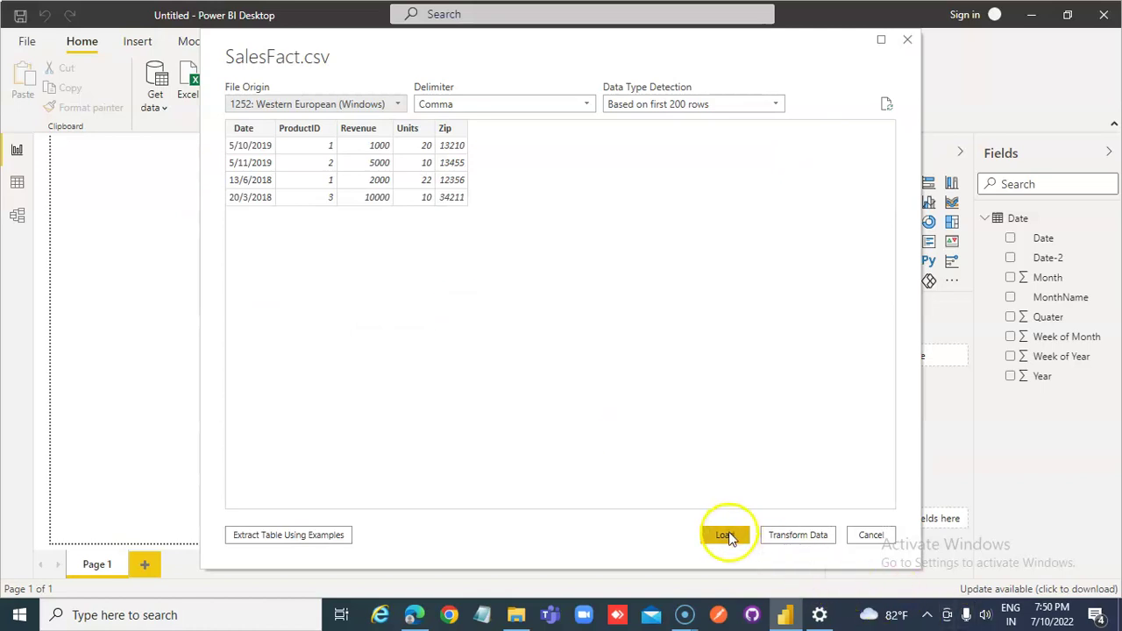
{"action": "left_click", "coordinate": [725, 533]}
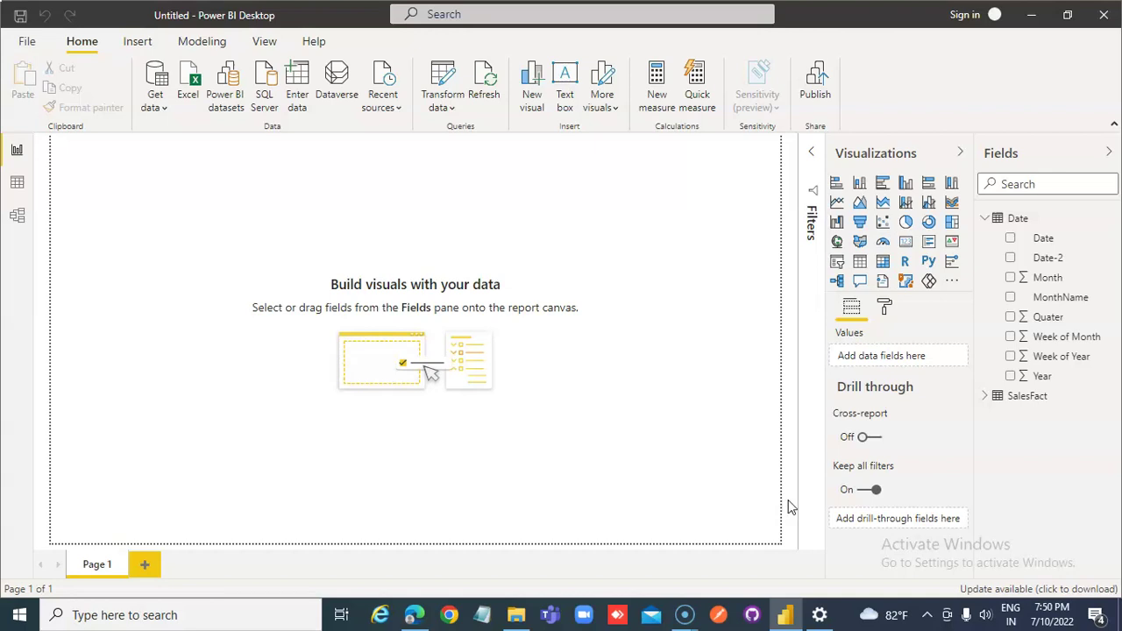
Expand SalesFact's fields and place an empty waterfall chart on the report page
{"action": "left_click", "coordinate": [985, 396]}
{"action": "left_click", "coordinate": [182, 240]}
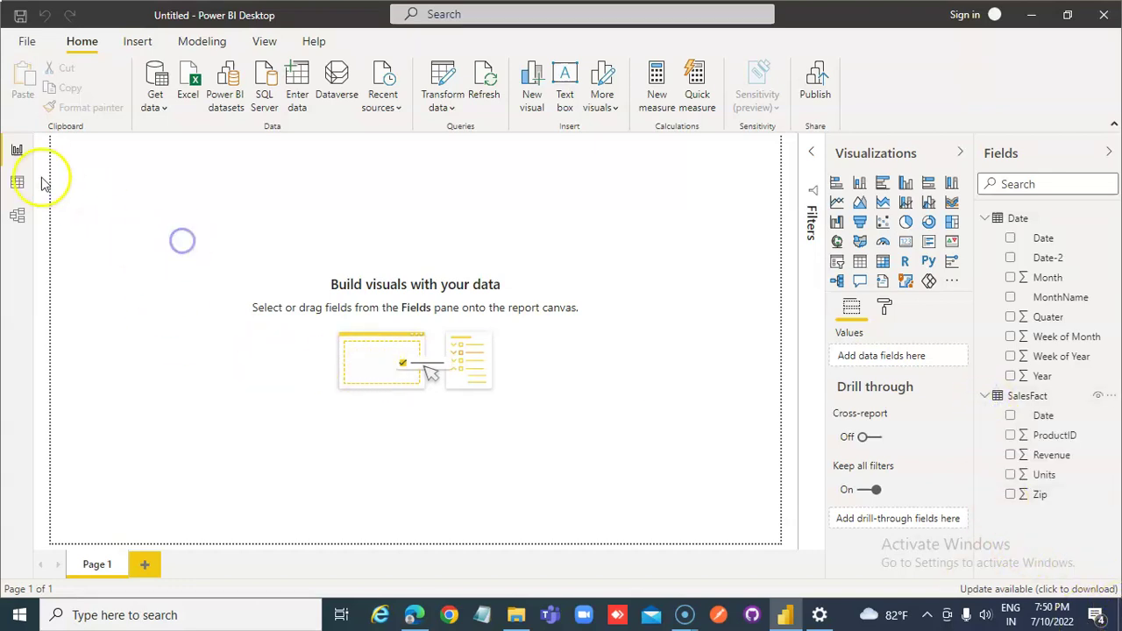
{"action": "left_click", "coordinate": [17, 150]}
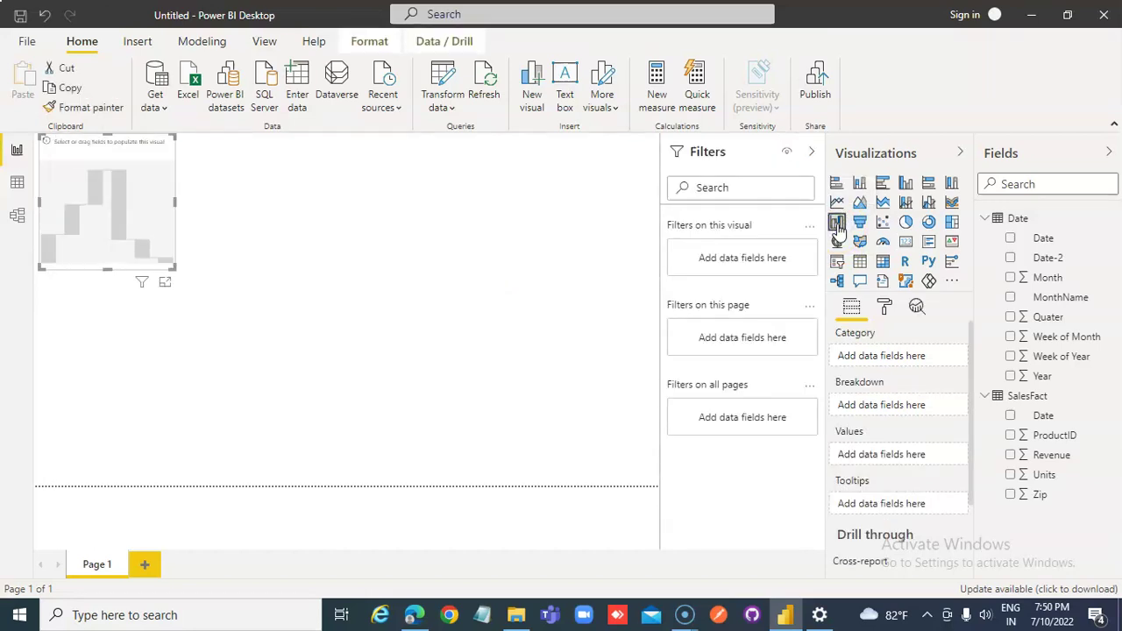
{"action": "left_click", "coordinate": [222, 44]}
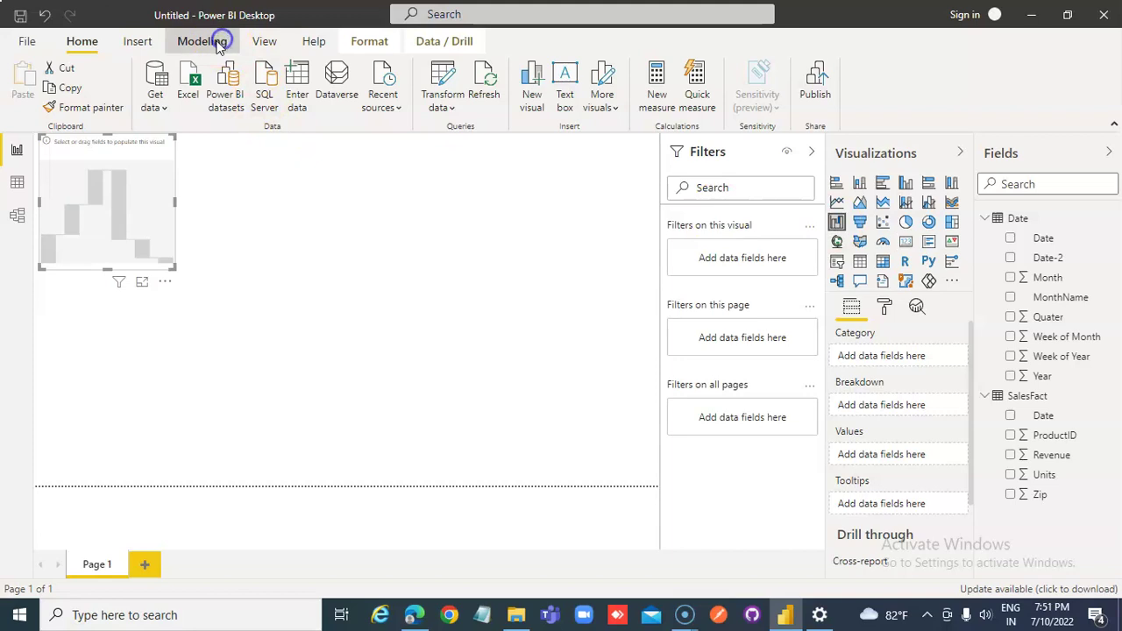
{"action": "left_click", "coordinate": [36, 87]}
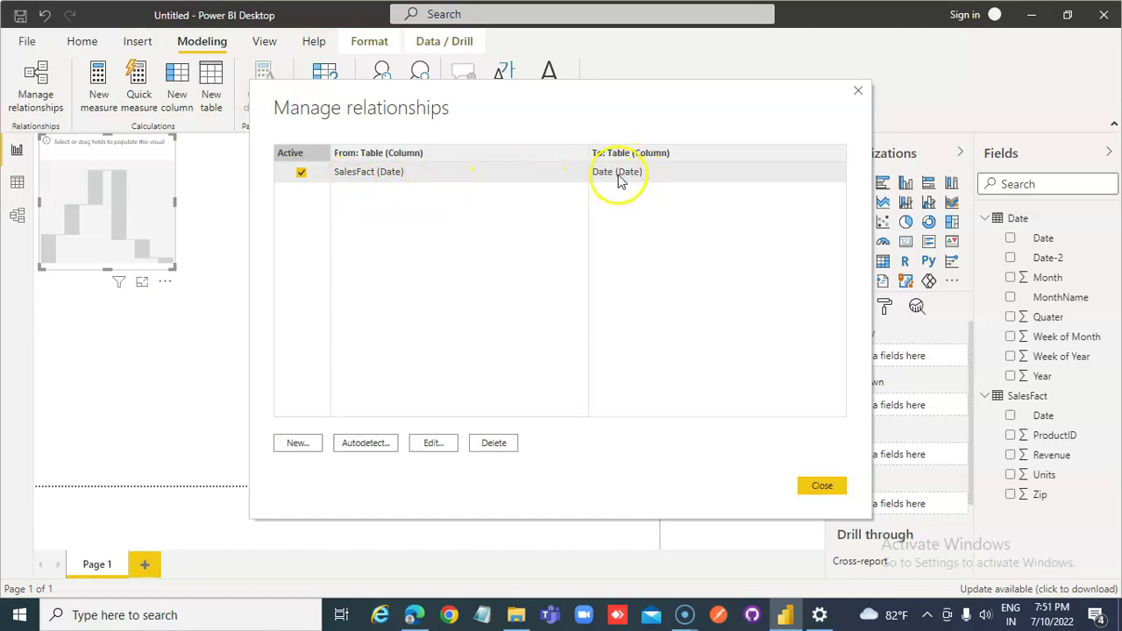
{"action": "left_click", "coordinate": [821, 485]}
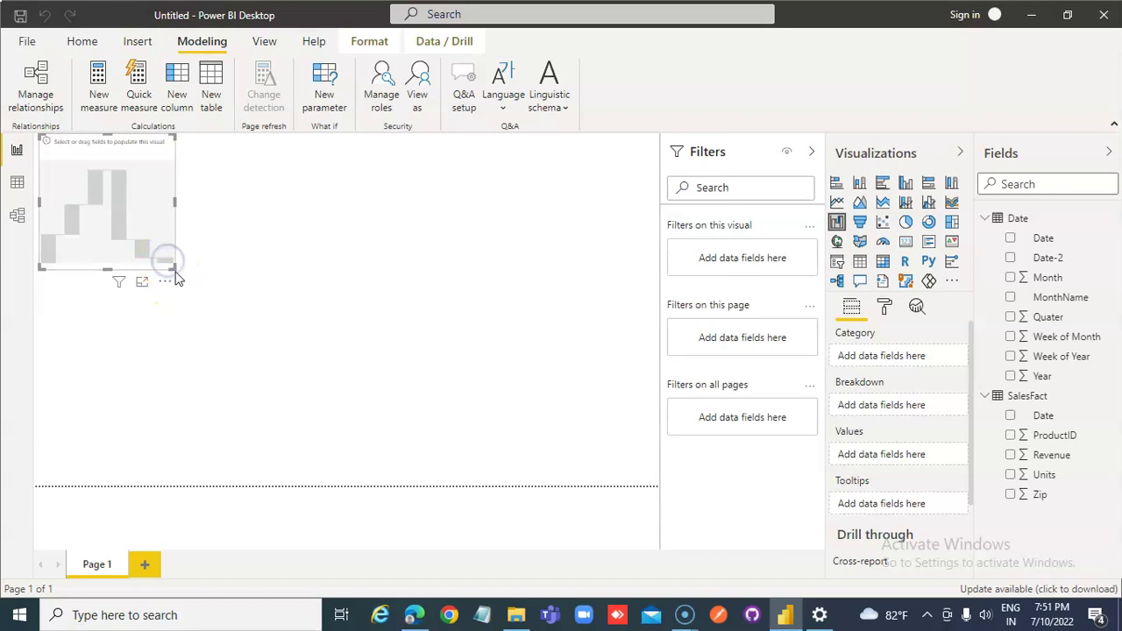
{"action": "left_click", "coordinate": [197, 289]}
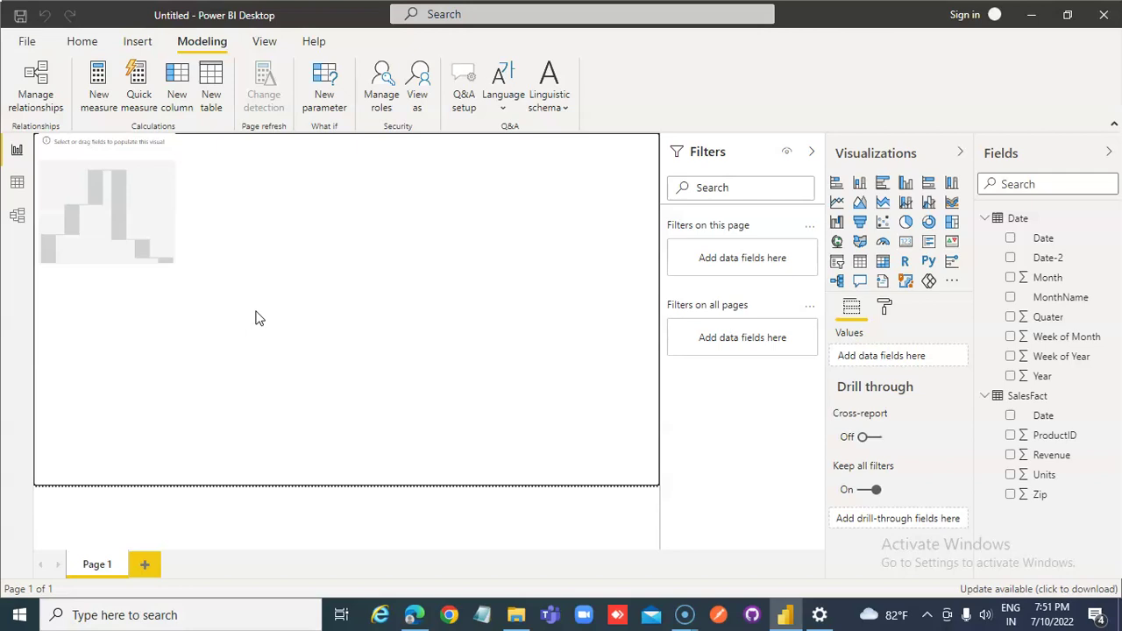
Select the empty waterfall chart and add Year as Category and Revenue as Values
{"action": "left_click", "coordinate": [168, 231]}
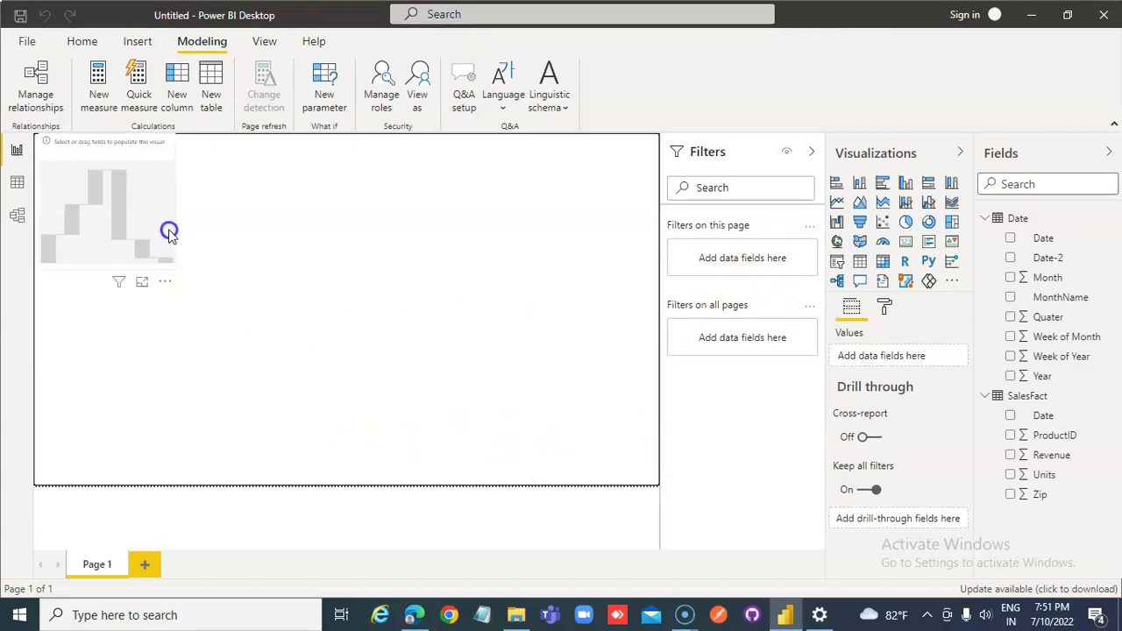
{"action": "left_click", "coordinate": [162, 234]}
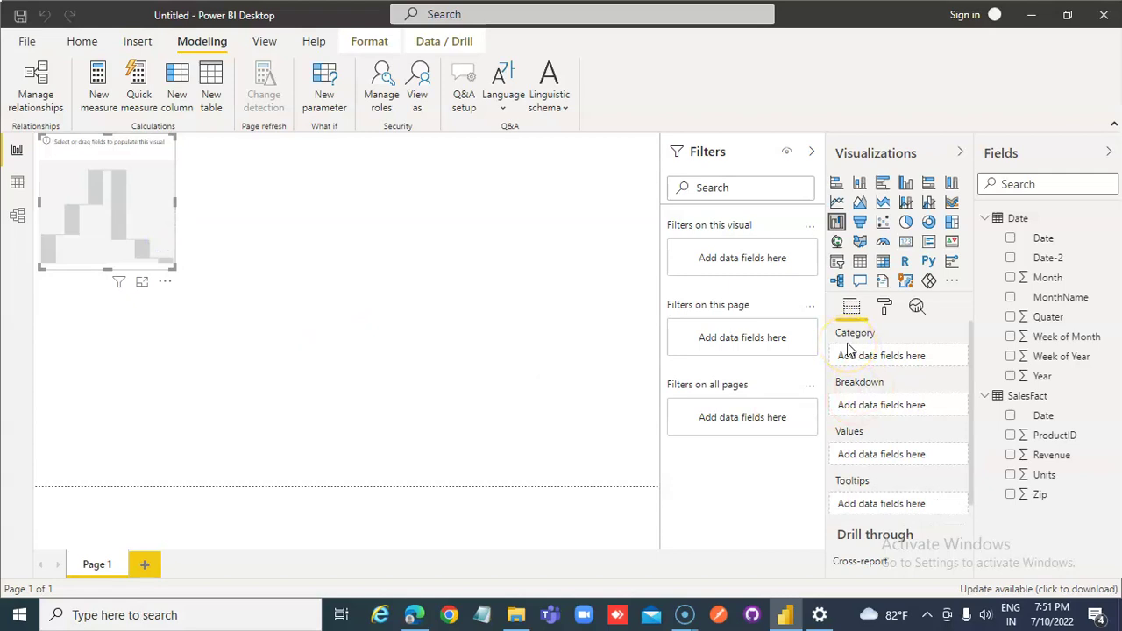
{"action": "left_click", "coordinate": [1046, 377]}
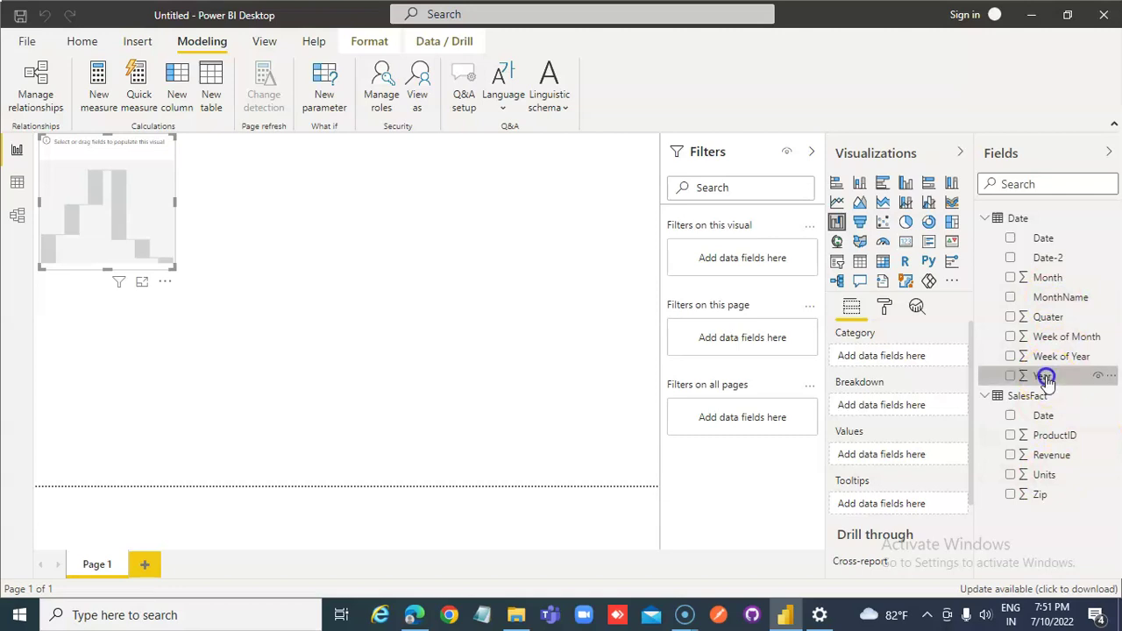
{"action": "left_click_drag", "start_coordinate": [1045, 377], "coordinate": [901, 356]}
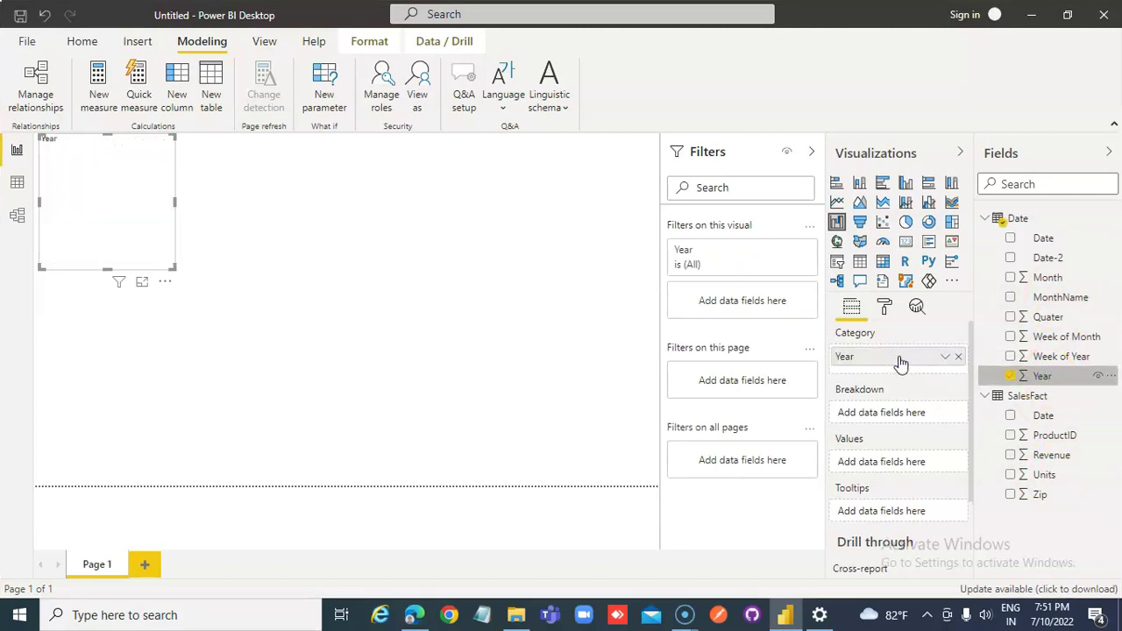
{"action": "left_click", "coordinate": [1055, 460]}
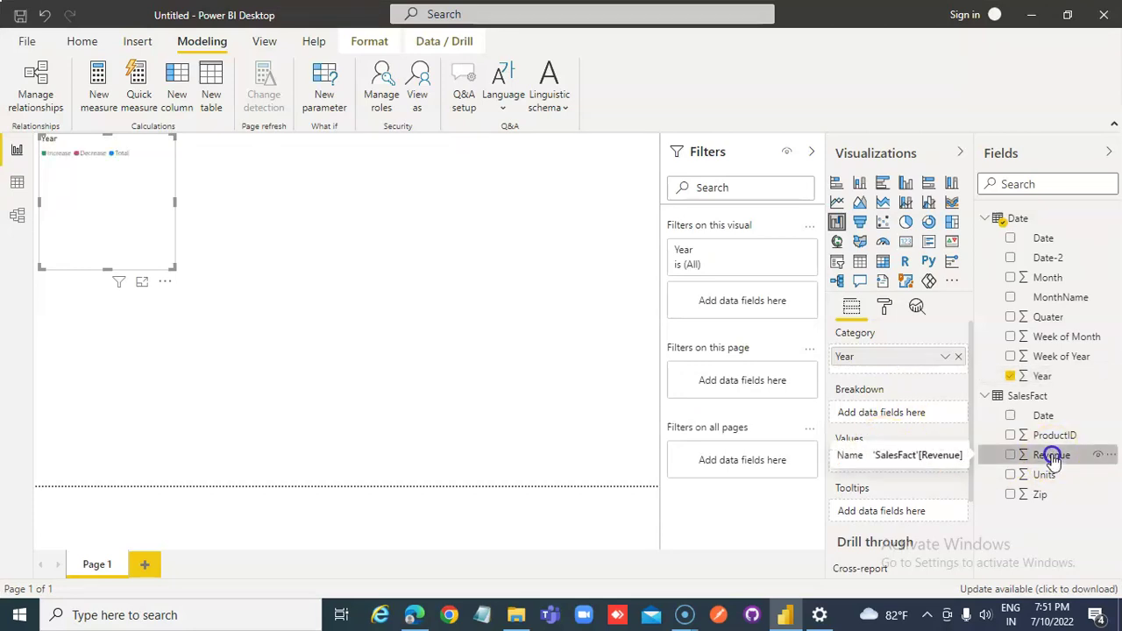
{"action": "left_click_drag", "start_coordinate": [1052, 462], "coordinate": [906, 463]}
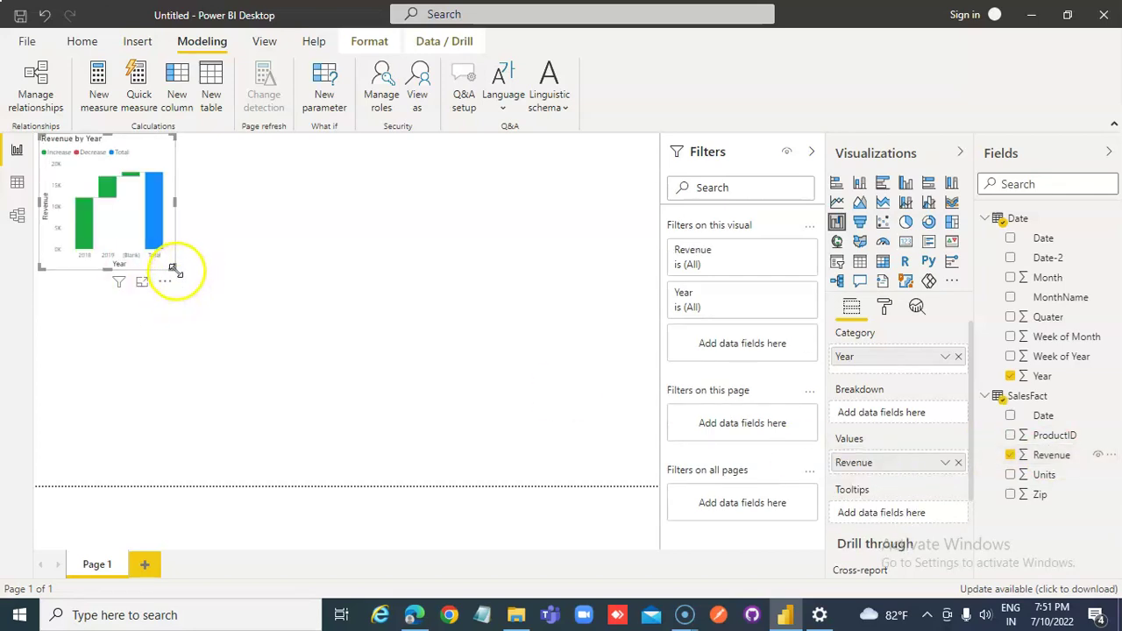
Enlarge the chart across the canvas and test highlighting the 2018, 2019 and (Blank) bars
{"action": "left_click_drag", "start_coordinate": [177, 270], "coordinate": [592, 469]}
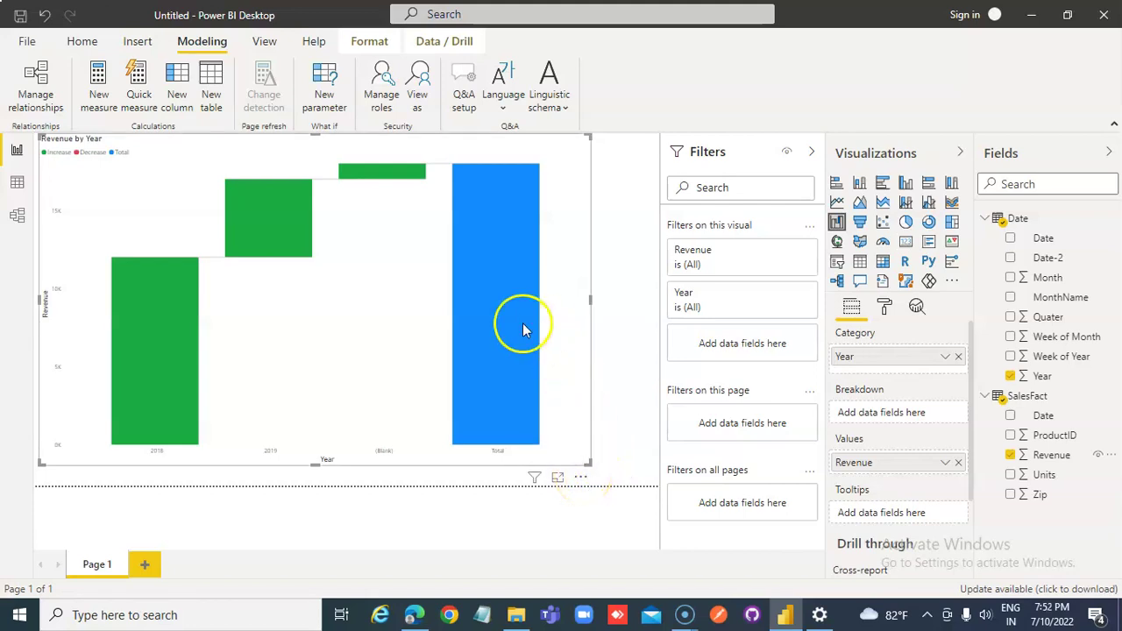
{"action": "mouse_move", "coordinate": [515, 328]}
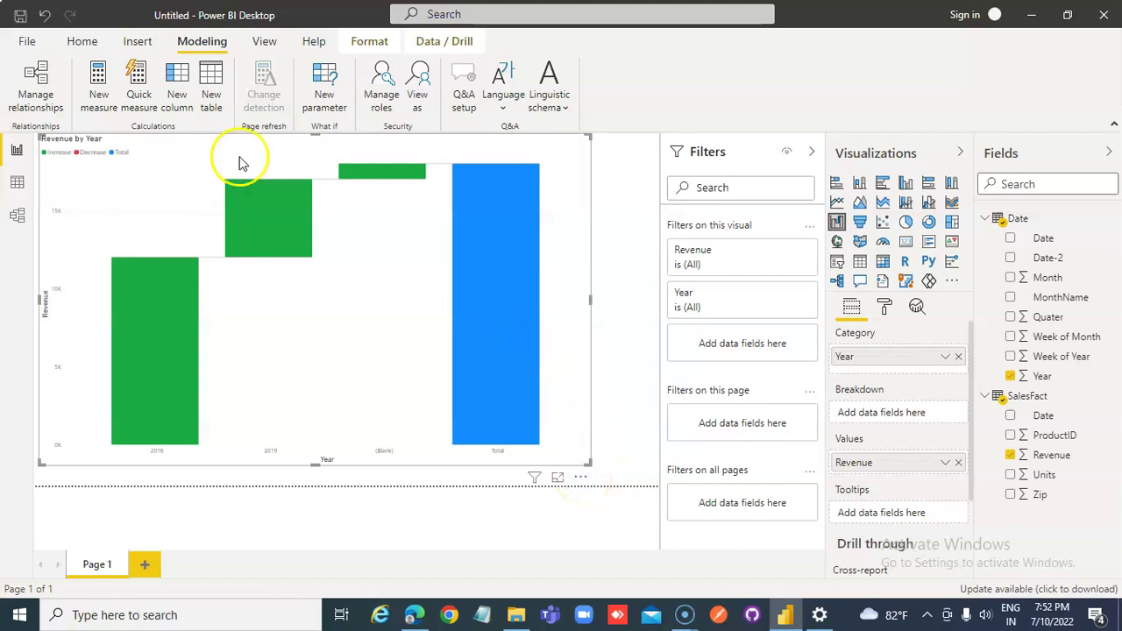
{"action": "left_click", "coordinate": [381, 172]}
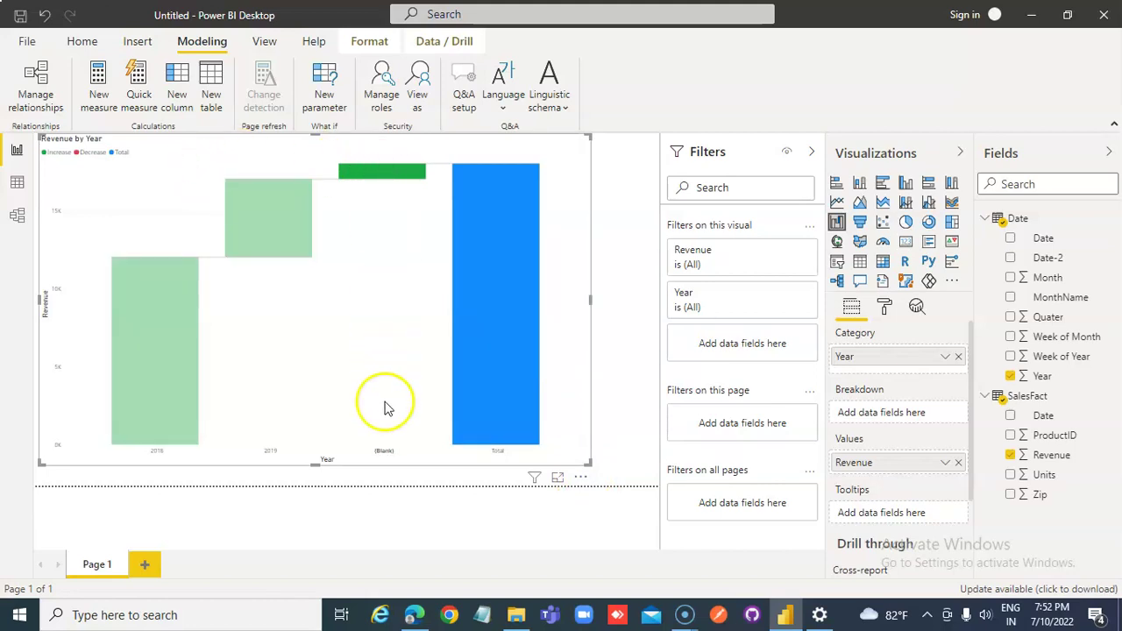
{"action": "left_click", "coordinate": [387, 452]}
{"action": "left_click", "coordinate": [156, 362]}
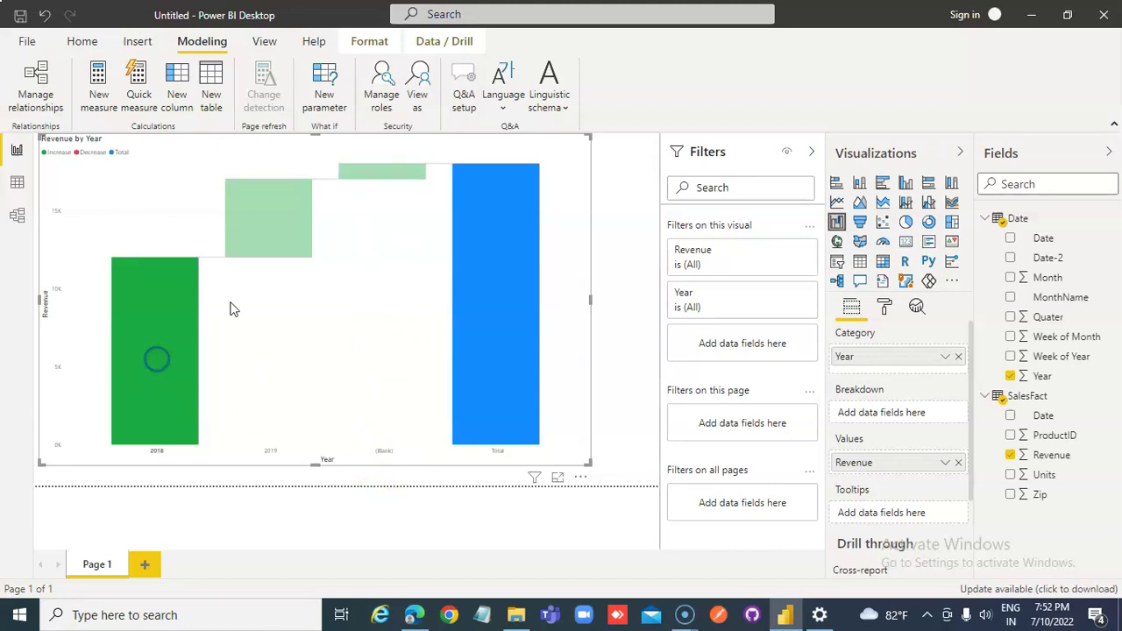
{"action": "left_click", "coordinate": [278, 223]}
{"action": "left_click", "coordinate": [372, 178]}
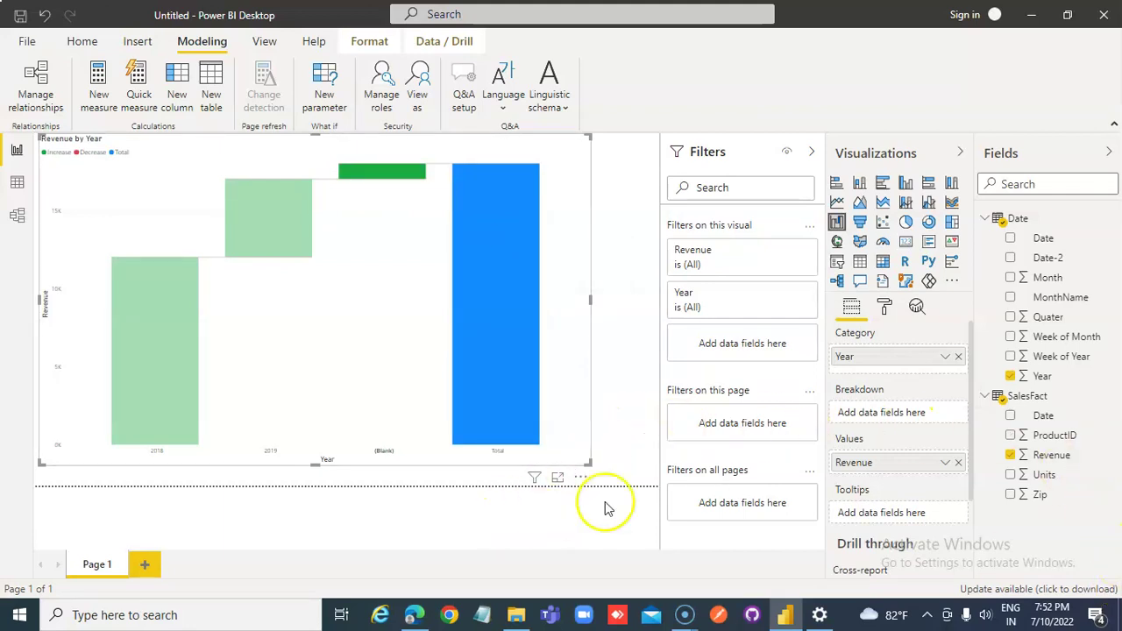
Show the Revenue by Year chart's data as a table beneath it
{"action": "left_click", "coordinate": [581, 476]}
{"action": "mouse_move", "coordinate": [583, 474]}
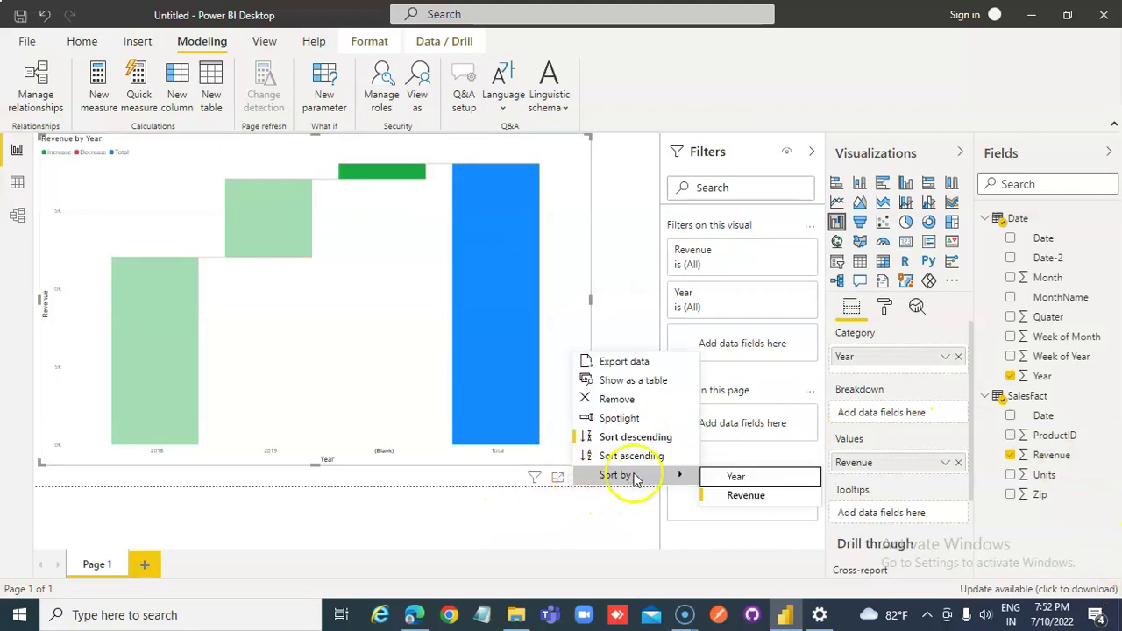
{"action": "key", "text": "Escape"}
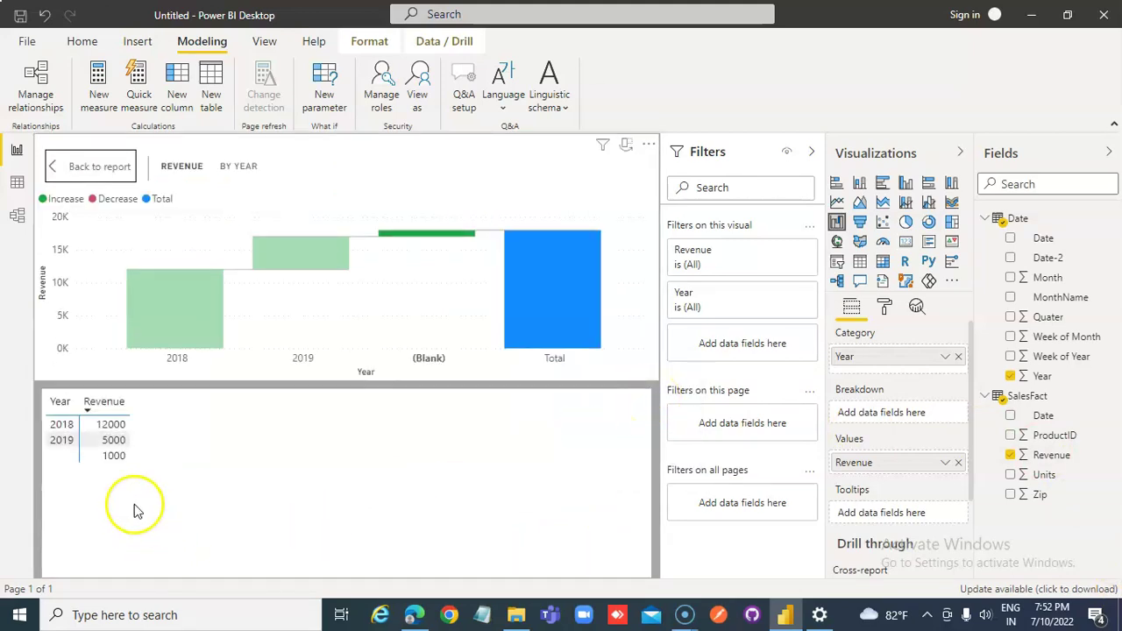
Cross-highlight the 2018 row in the table and its bar in the chart
{"action": "left_click", "coordinate": [61, 426]}
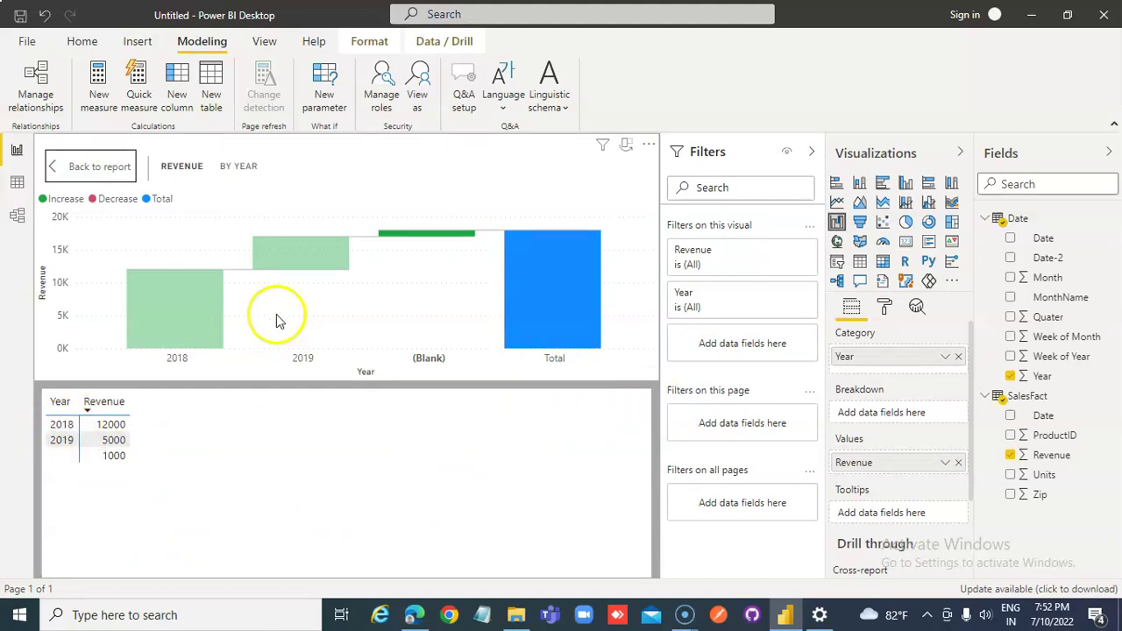
{"action": "left_click", "coordinate": [62, 426]}
{"action": "left_click", "coordinate": [181, 304]}
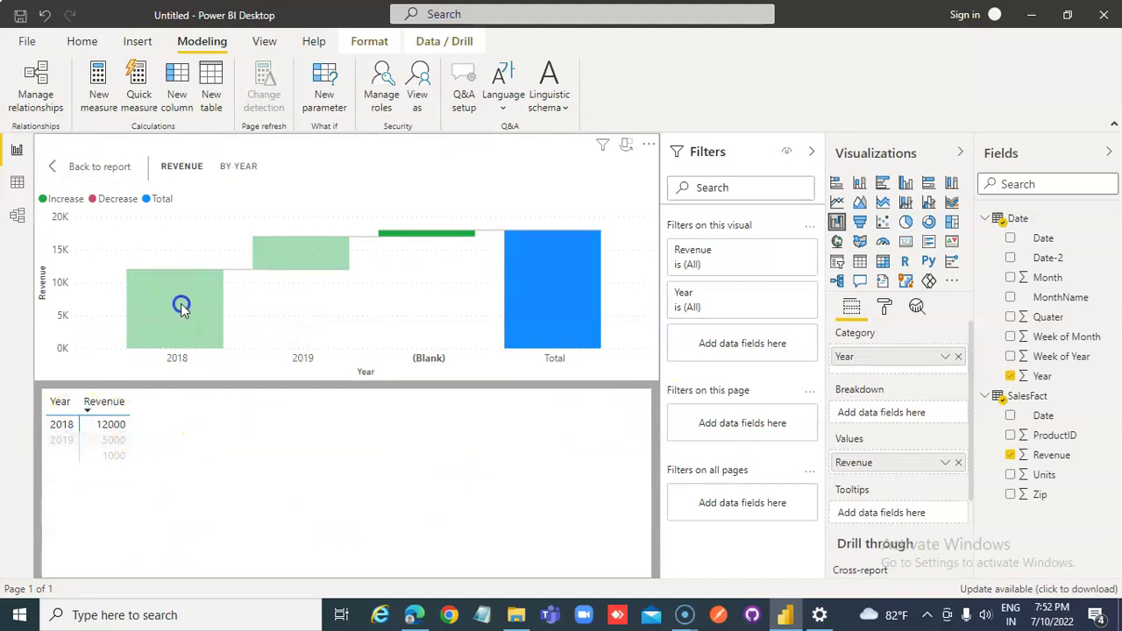
{"action": "left_click", "coordinate": [104, 426]}
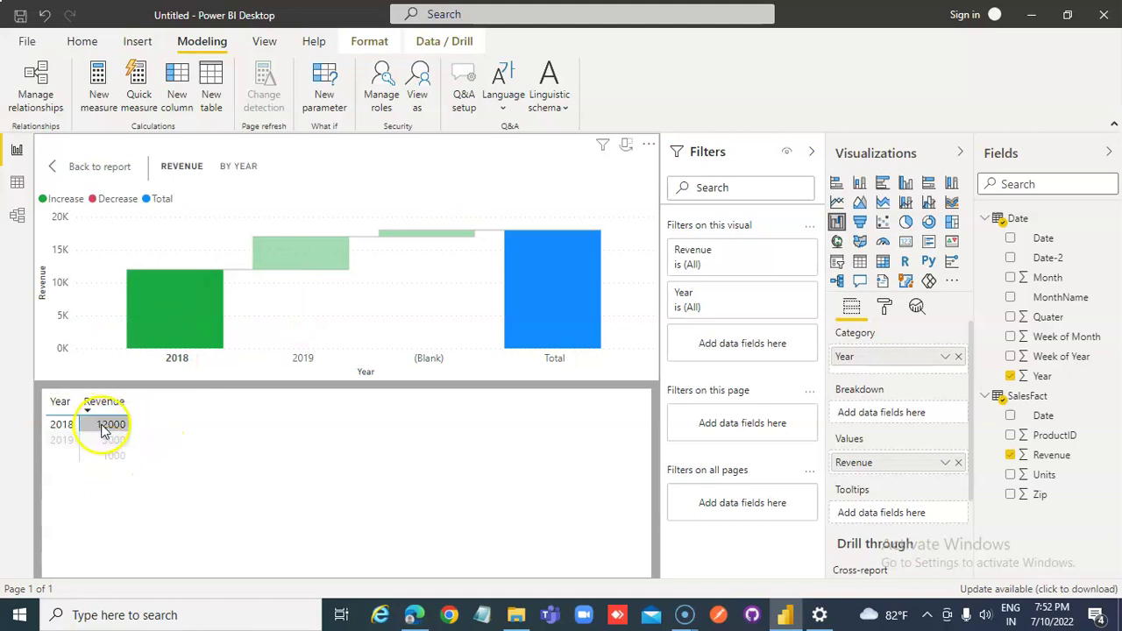
{"action": "left_click", "coordinate": [234, 383]}
Highlight and clear the 2019 and (Blank) bars to check cross-highlighting
{"action": "left_click", "coordinate": [326, 255]}
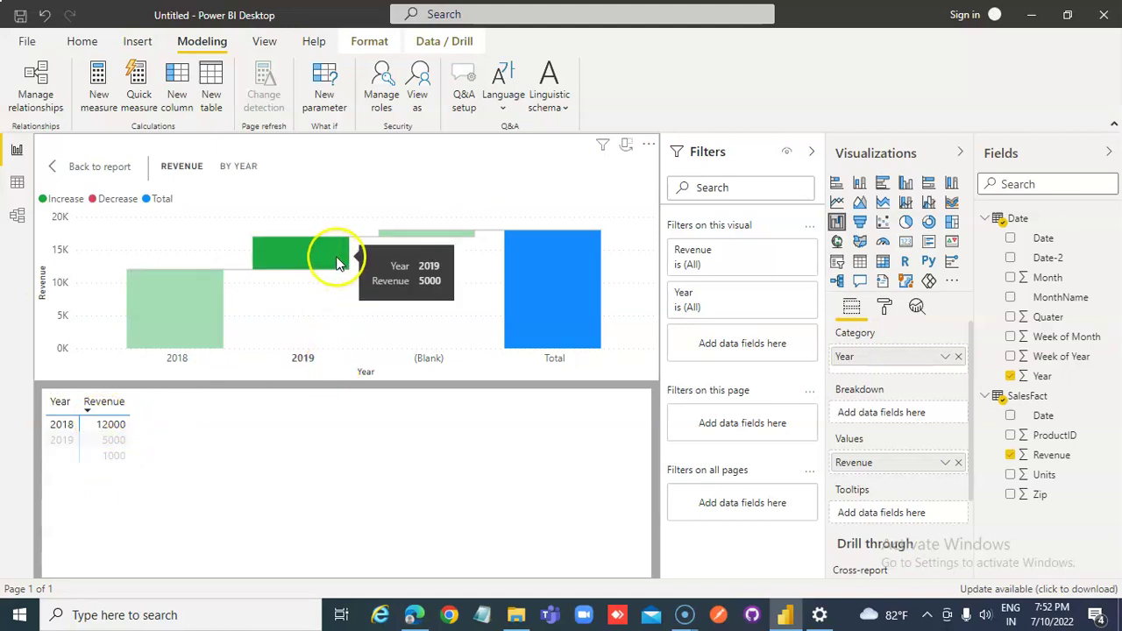
{"action": "left_click", "coordinate": [301, 258]}
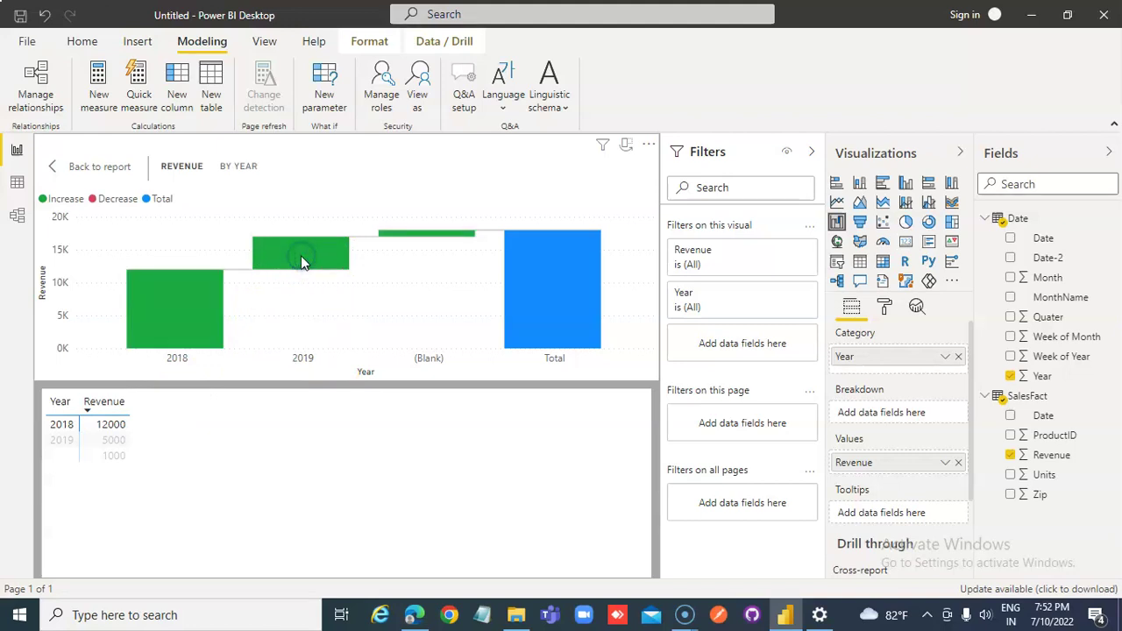
{"action": "left_click", "coordinate": [301, 255]}
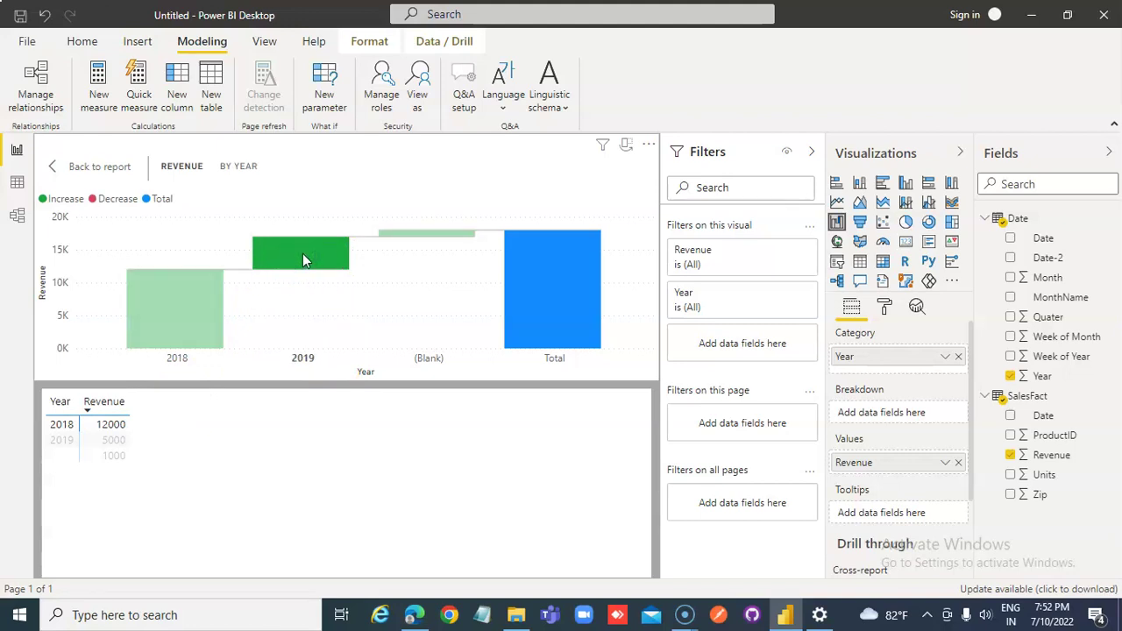
{"action": "mouse_move", "coordinate": [304, 258]}
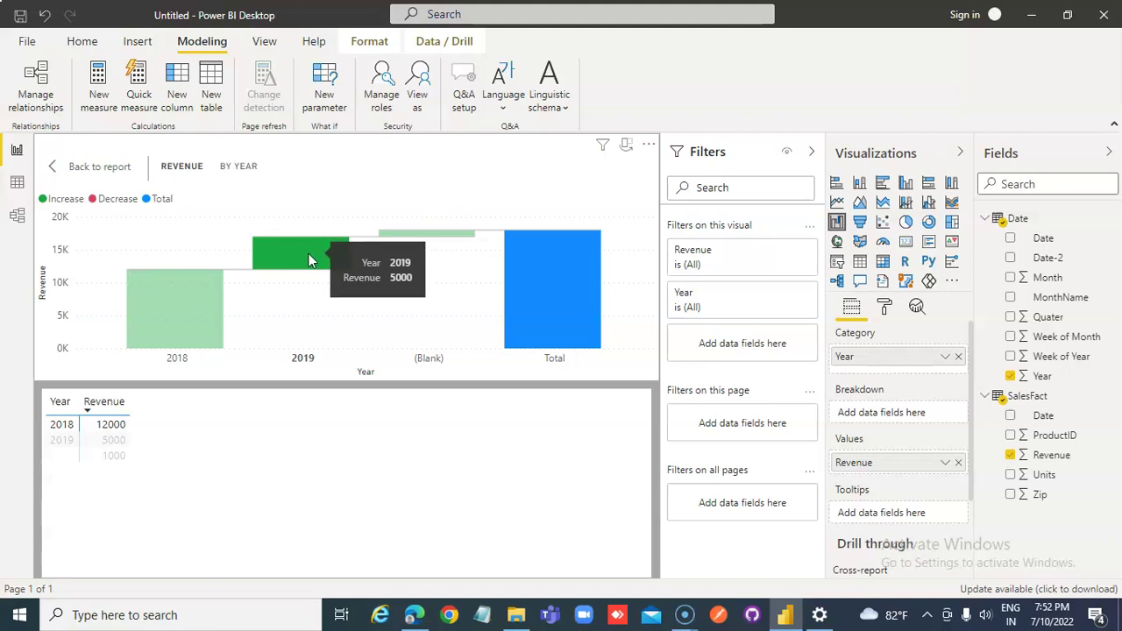
{"action": "left_click", "coordinate": [450, 251]}
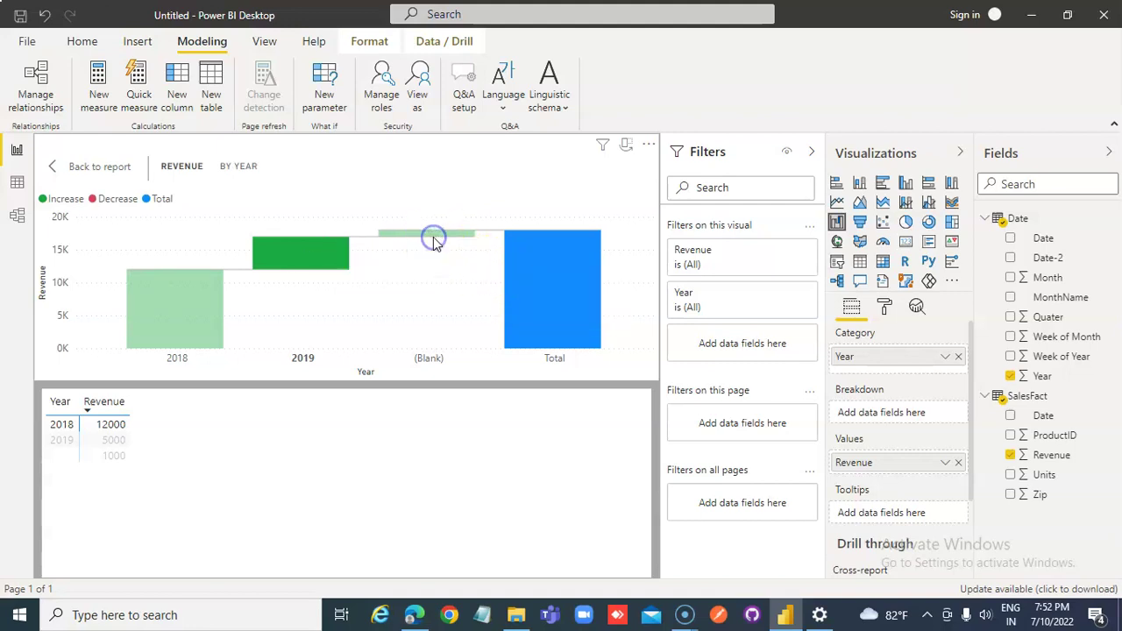
{"action": "left_click", "coordinate": [434, 238]}
{"action": "left_click", "coordinate": [434, 238]}
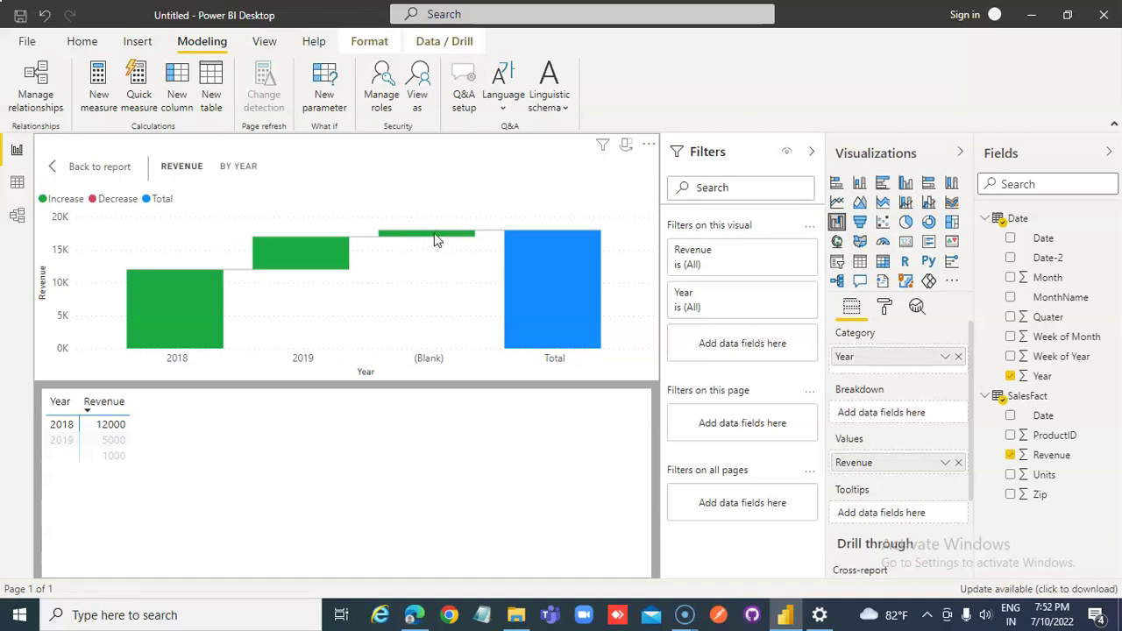
{"action": "mouse_move", "coordinate": [443, 240]}
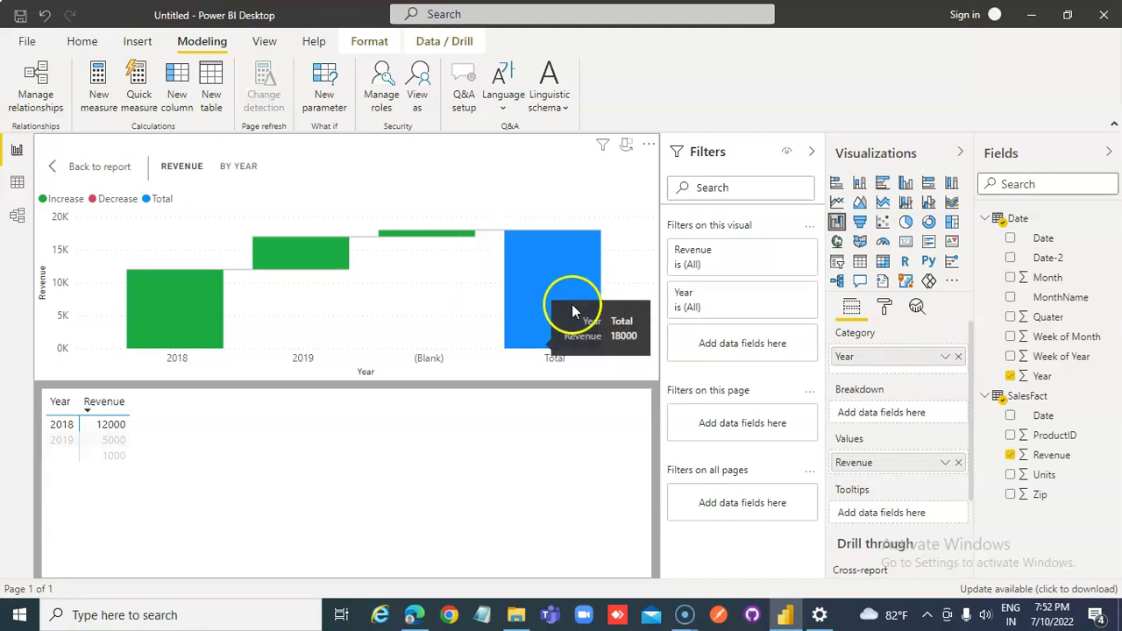
{"action": "mouse_move", "coordinate": [552, 282]}
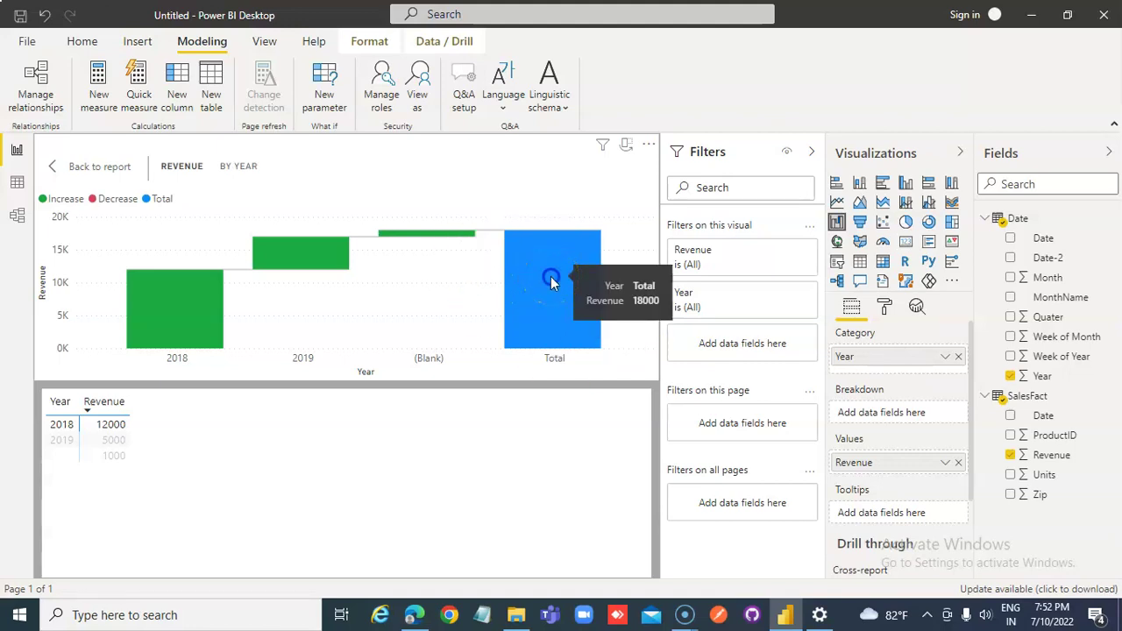